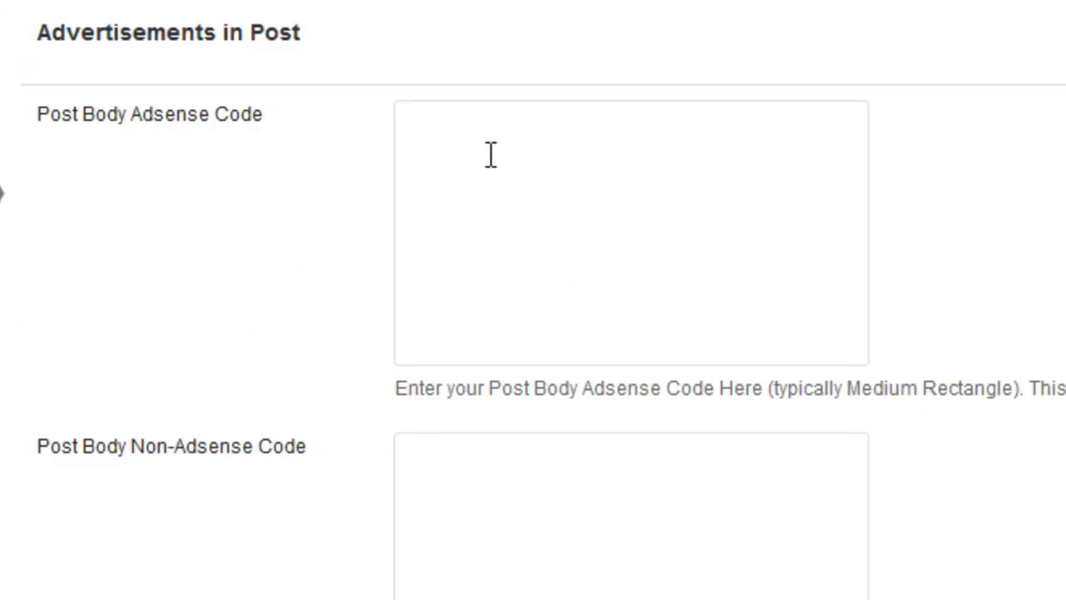
Paste the 300 × 250 AdSense ad script into the Post Body Adsense Code field
left_click(491, 155)
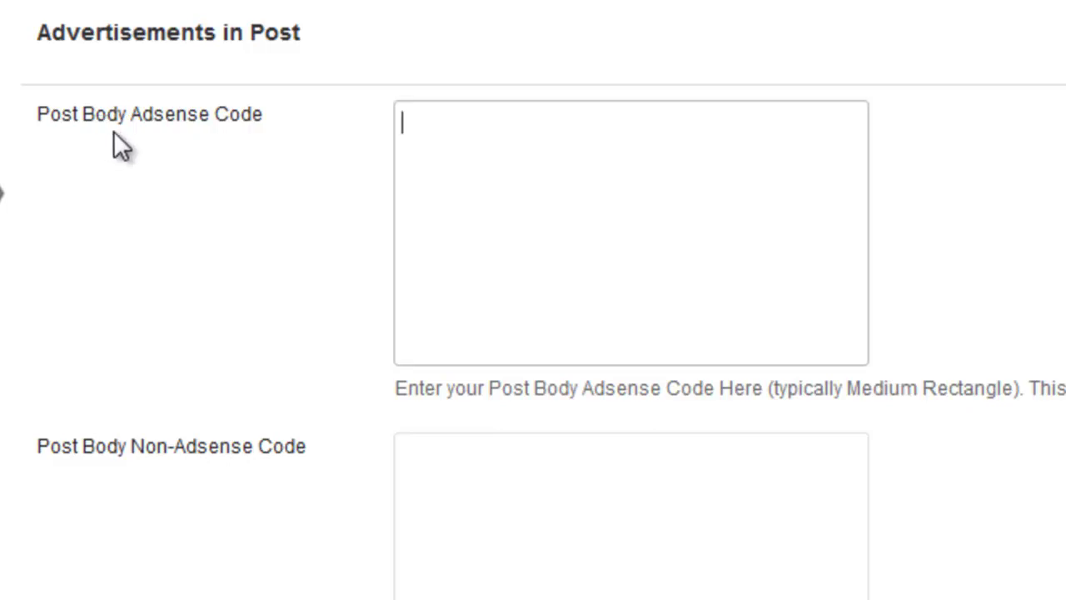
left_click_drag(48, 112, 90, 111)
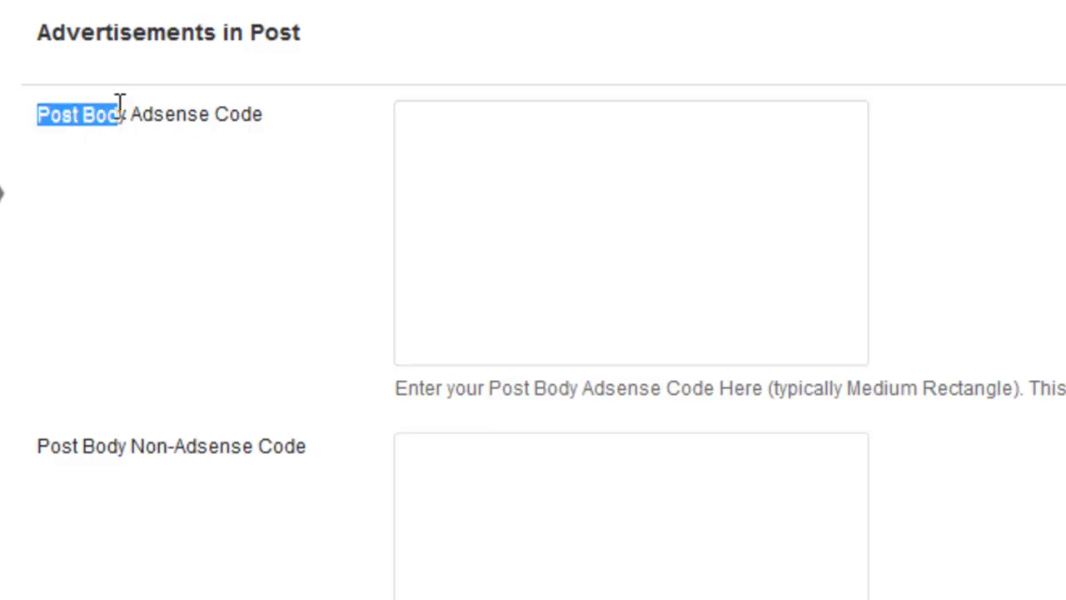
left_click(447, 136)
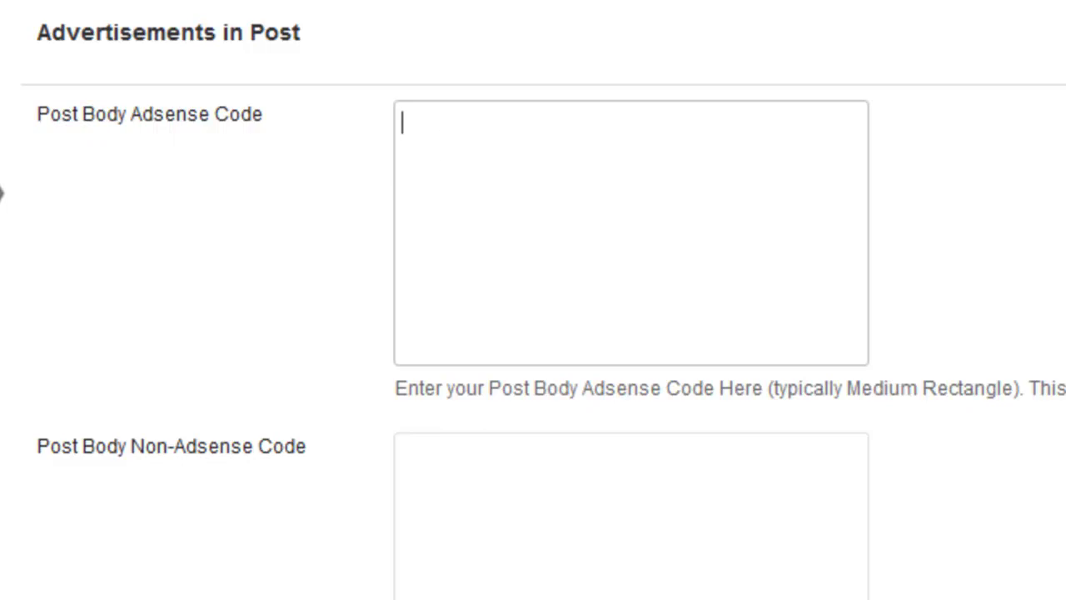
key("ctrl+v")
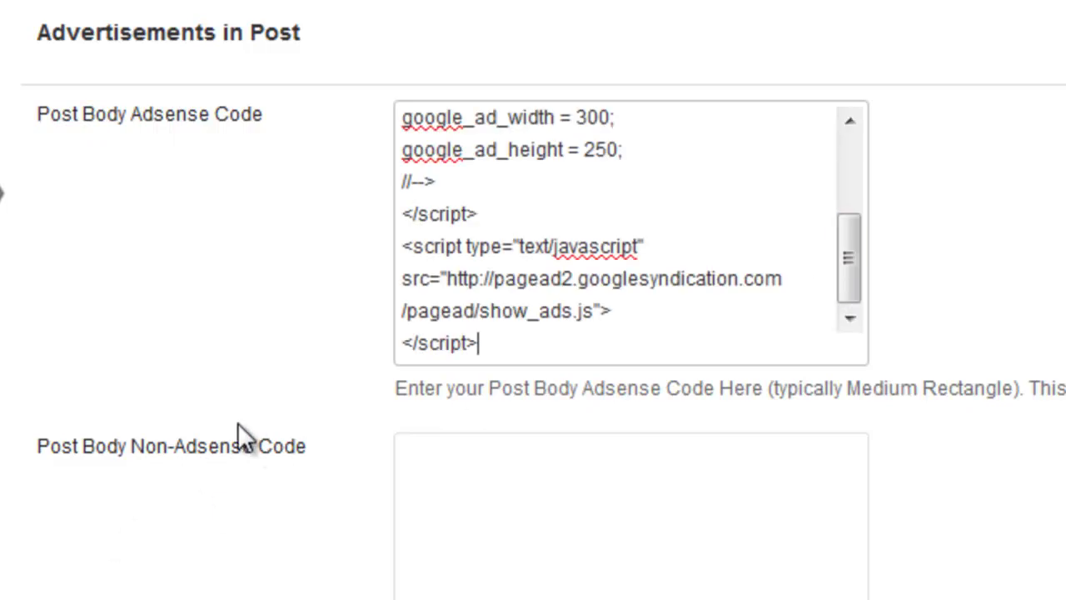
left_click(480, 508)
scroll(481, 504, "down", 2)
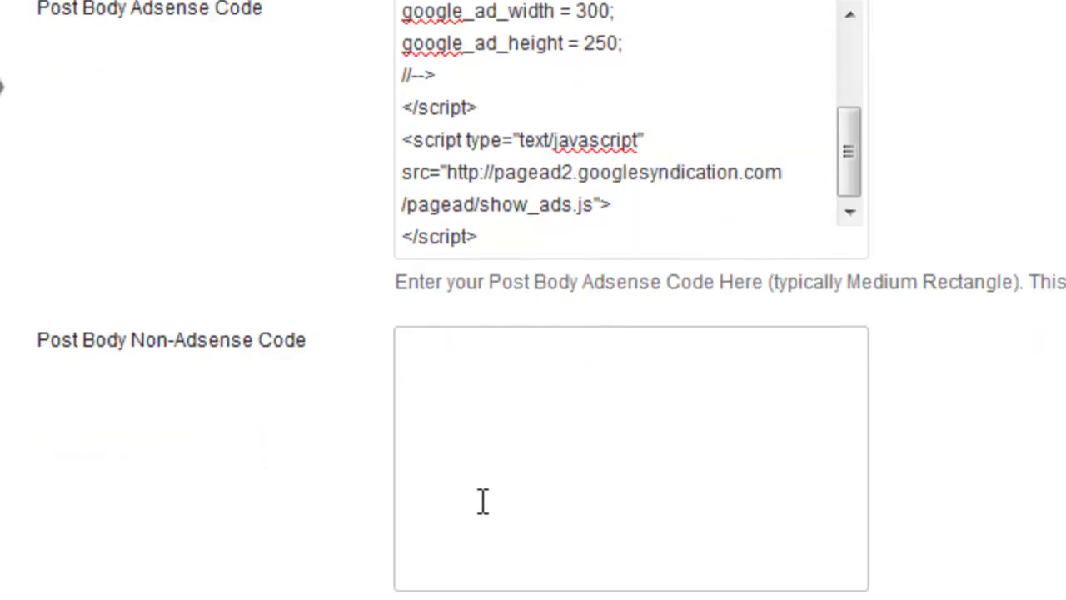
scroll(482, 500, "down", 1)
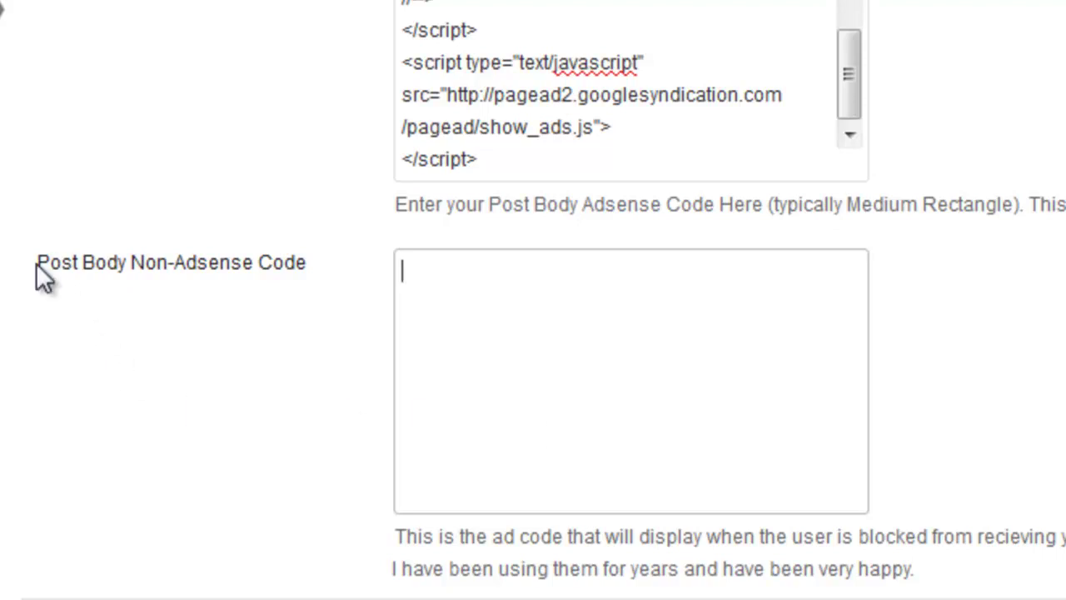
left_click_drag(31, 260, 309, 260)
left_click(309, 260)
left_click(518, 311)
Set the post body ad unit to float on the Left of the post text
scroll(460, 312, "down", 1)
scroll(459, 312, "down", 2)
scroll(458, 309, "down", 2)
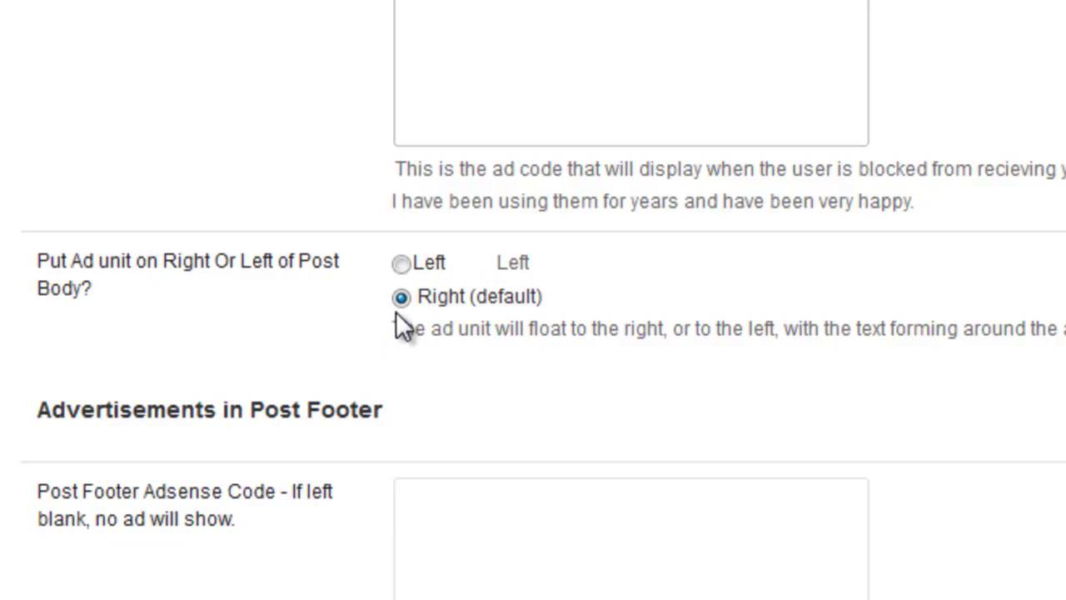
left_click(401, 264)
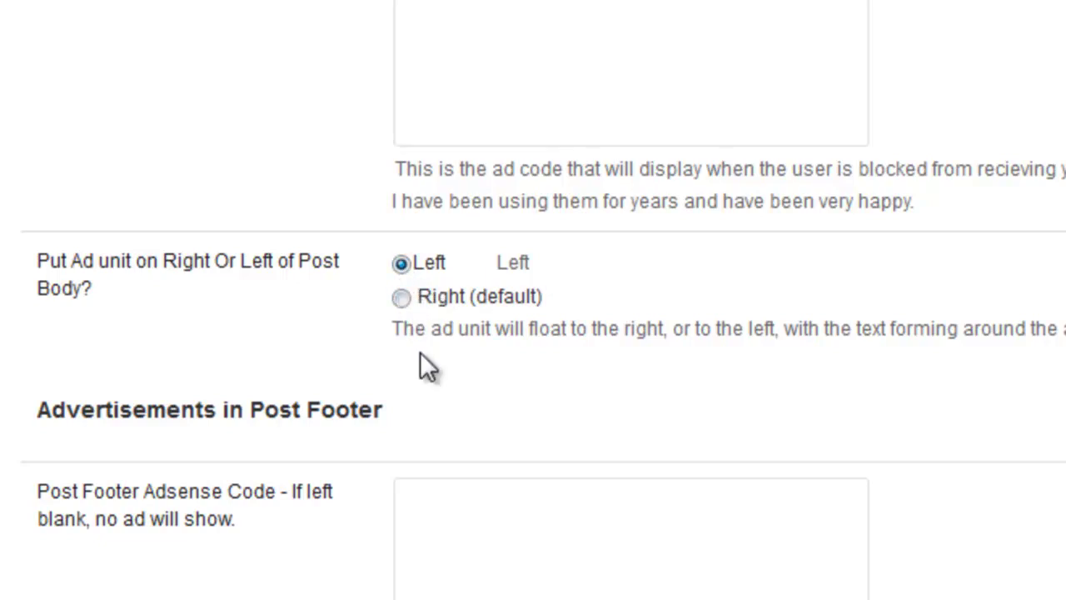
scroll(416, 422, "down", 3)
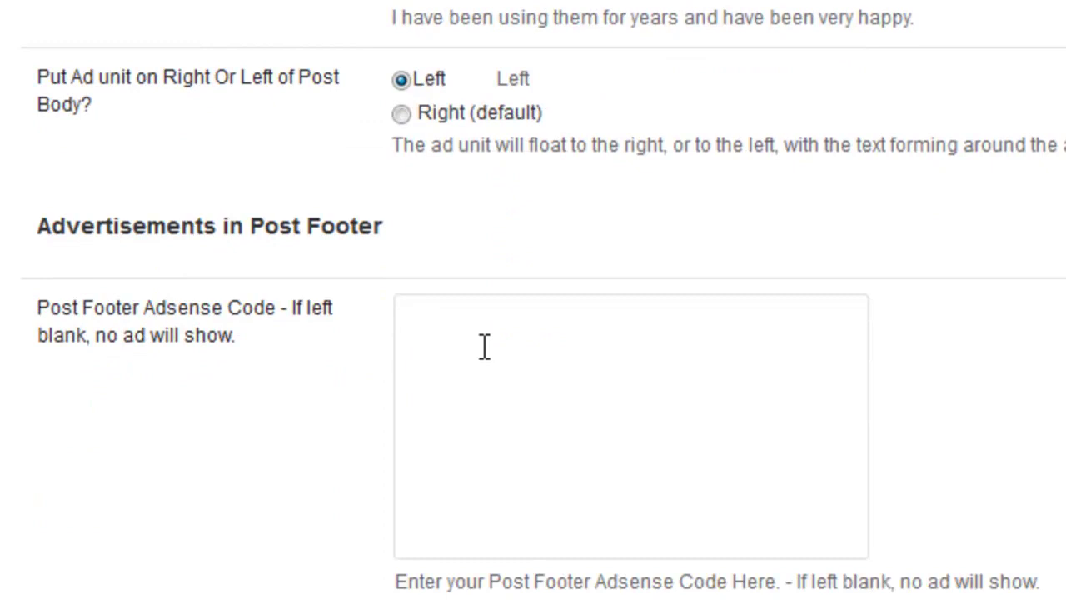
left_click(484, 346)
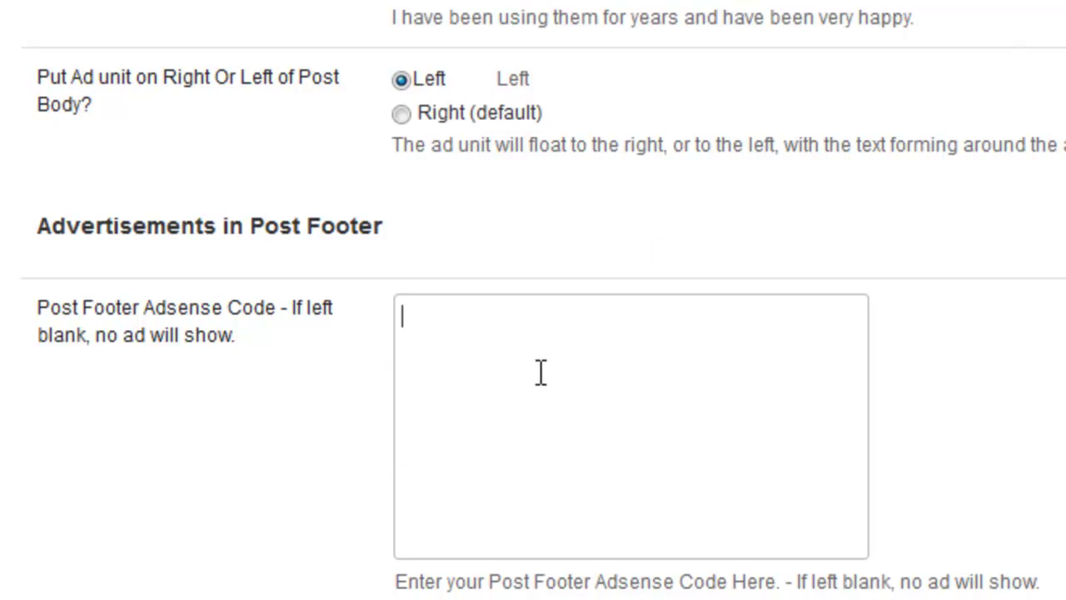
left_click(416, 80)
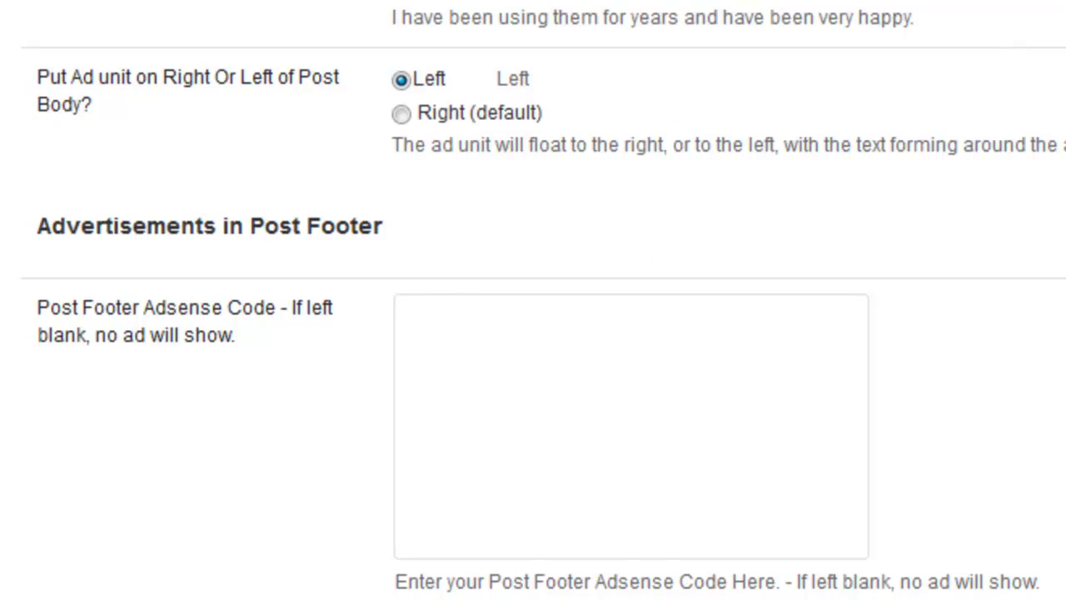
Paste the 160 × 600 AdSense ad script into the Widget Adsense Code field
scroll(549, 391, "down", 7)
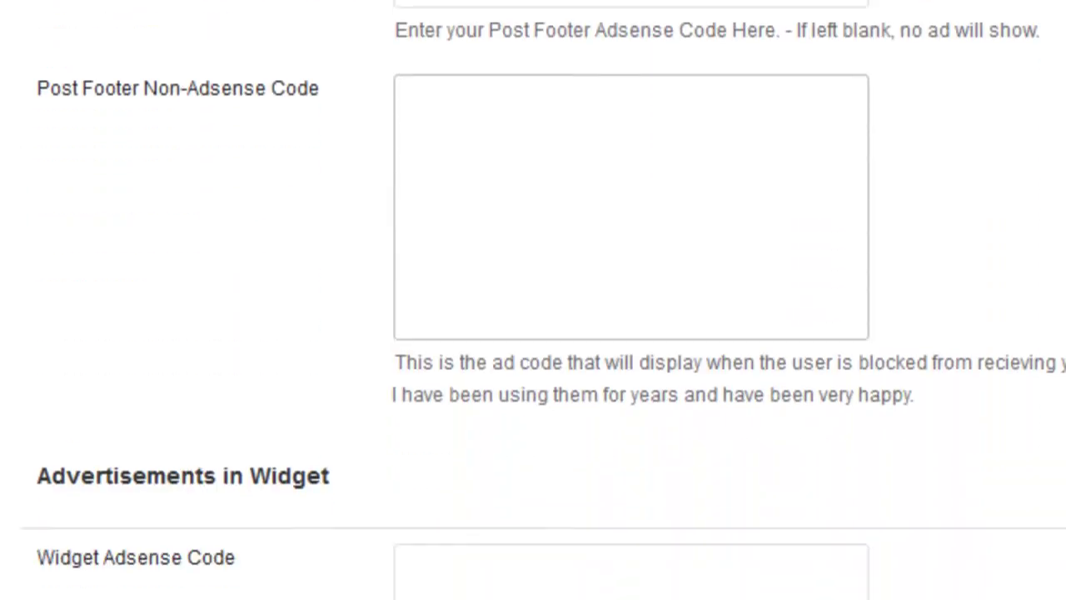
scroll(493, 332, "down", 4)
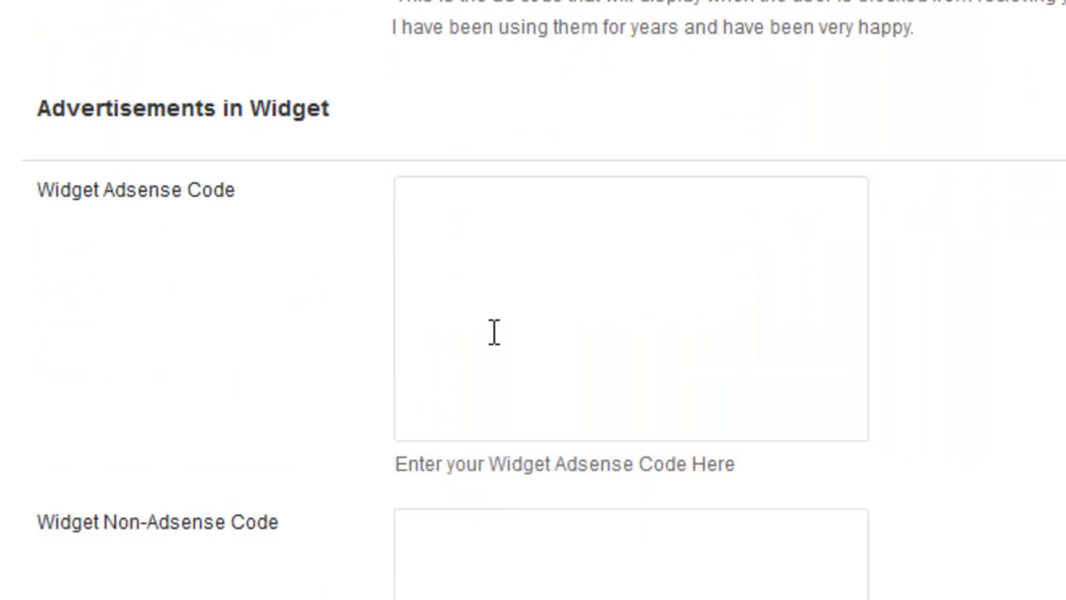
left_click(506, 250)
key("ctrl+v")
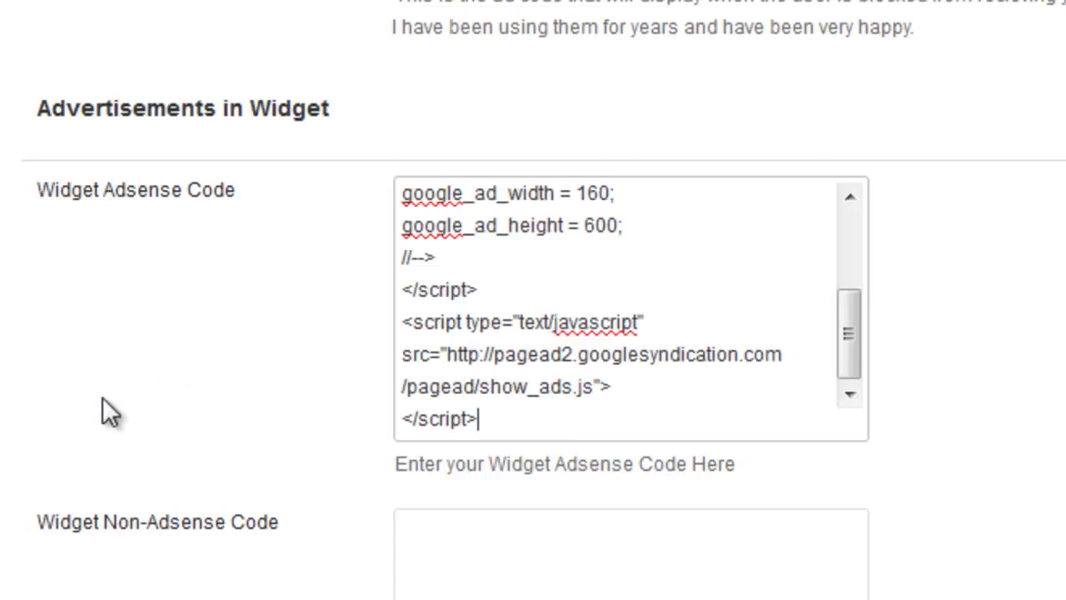
Set the number of pages to serve the Adsense ads to 5
scroll(104, 398, "down", 2)
scroll(105, 398, "down", 5)
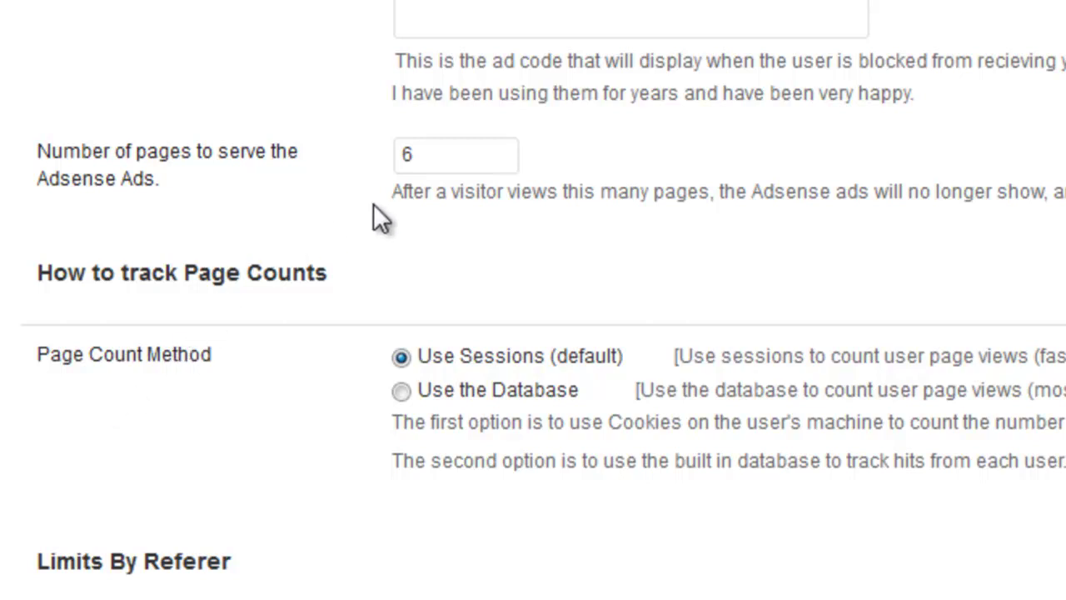
left_click_drag(467, 156, 364, 158)
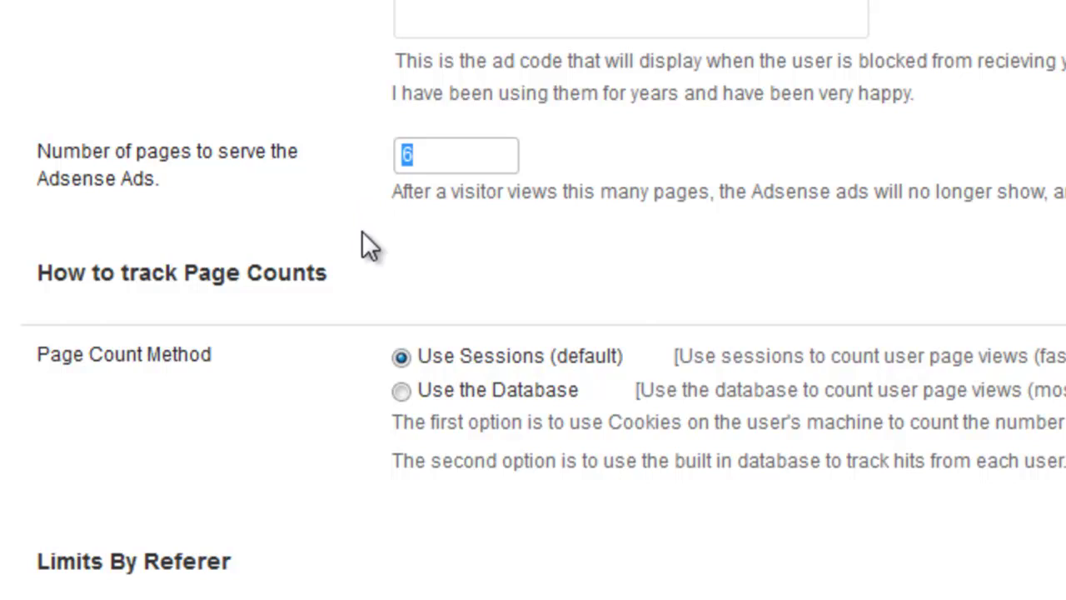
type("10")
left_click_drag(445, 162, 334, 173)
type("5")
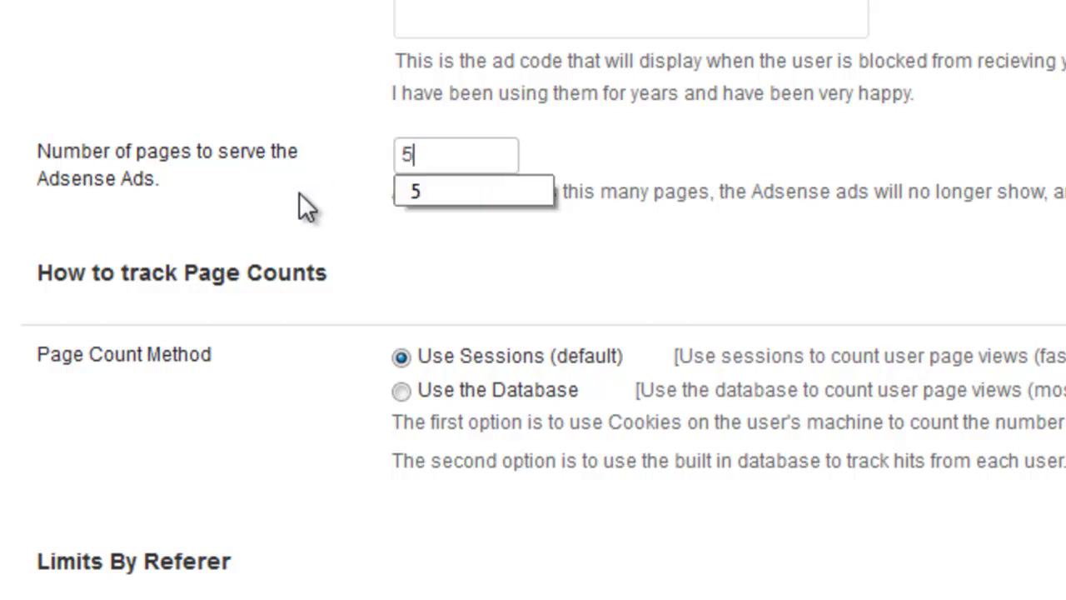
left_click(287, 60)
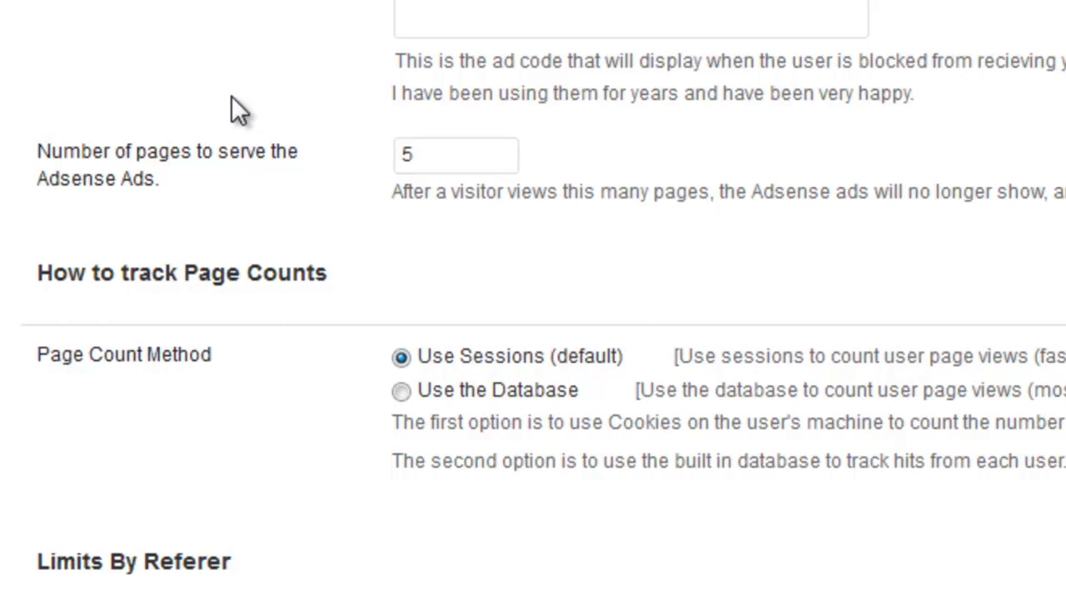
Restrict the ads by referer by choosing the option Limited to checked referers below
scroll(232, 100, "down", 3)
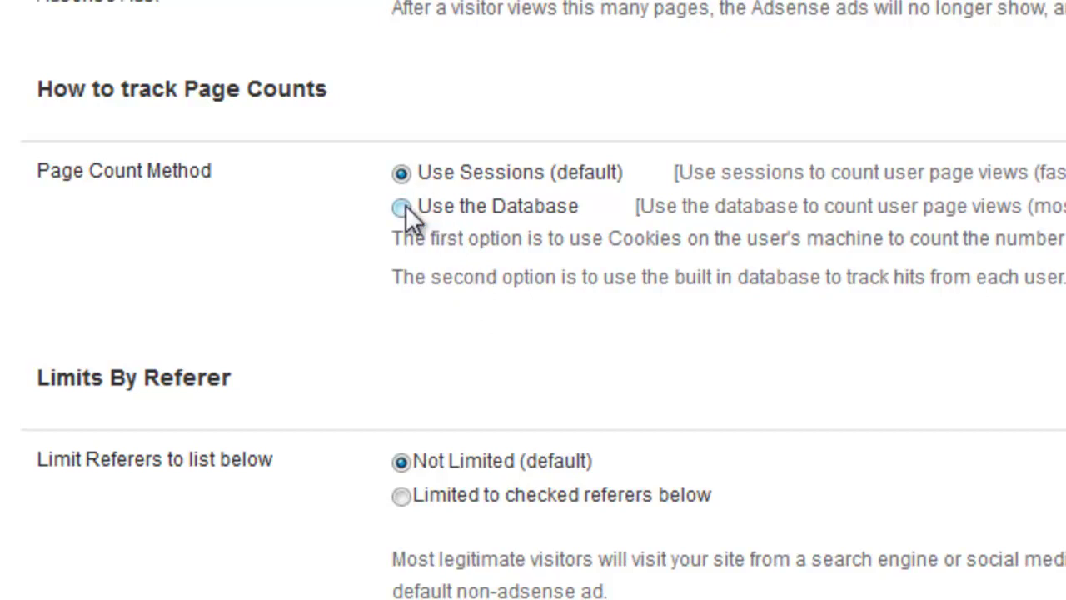
scroll(378, 236, "down", 3)
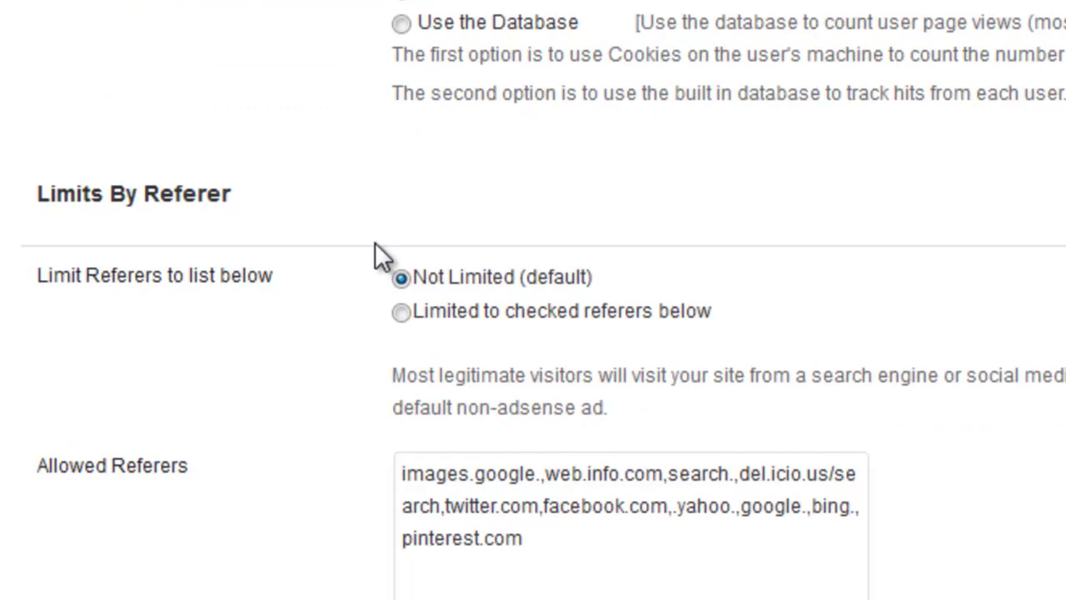
scroll(380, 253, "down", 2)
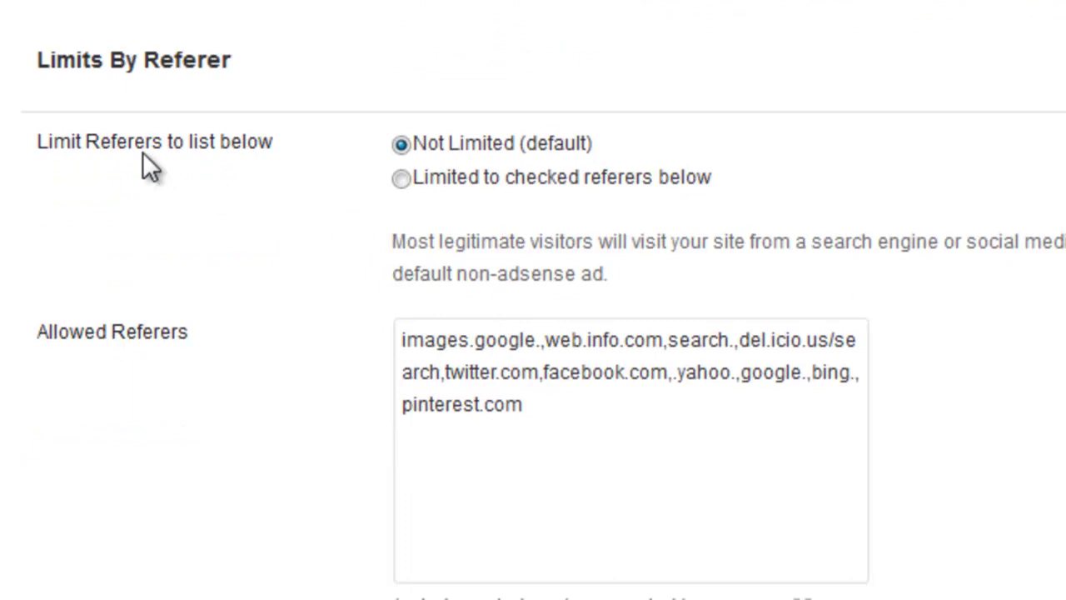
left_click(401, 178)
left_click_drag(405, 341, 588, 371)
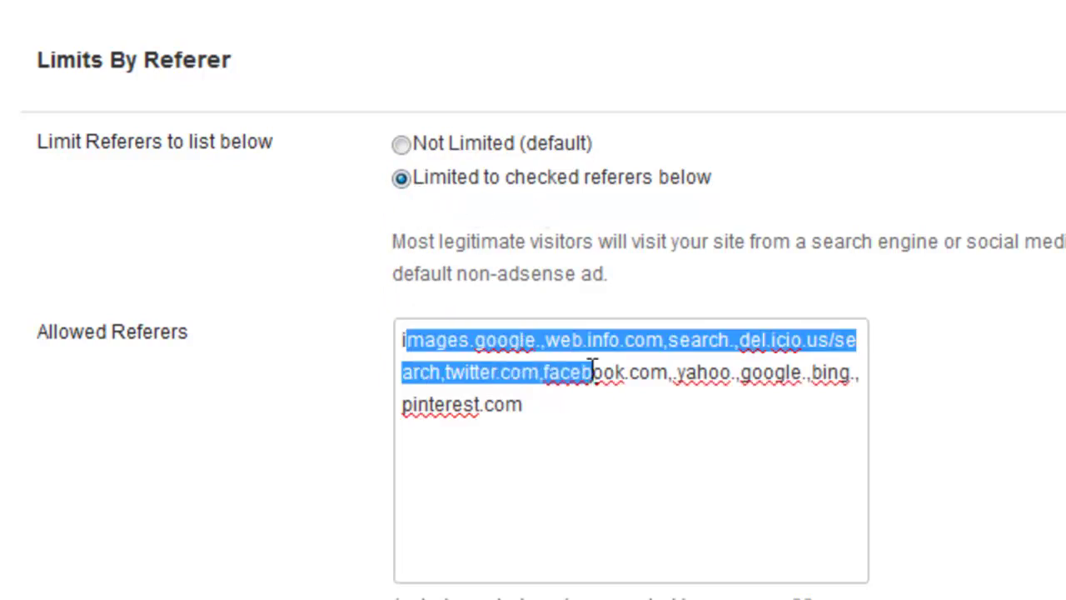
left_click(590, 373)
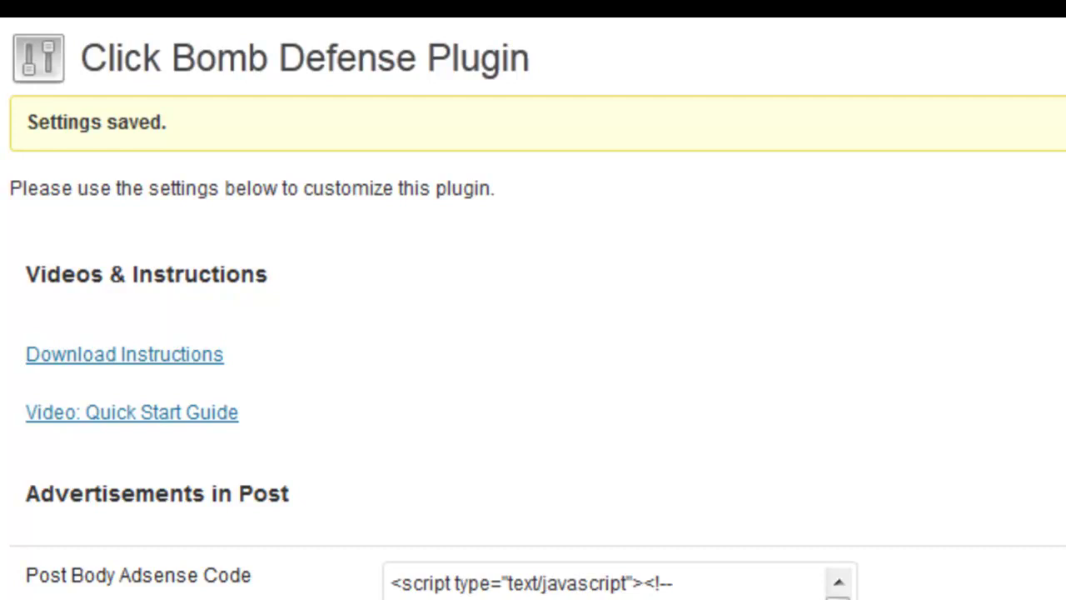
Add the ClickBombDefense widget above Links in the Primary Sidebar on the Widgets page and collapse its settings
mouse_move(0, 393)
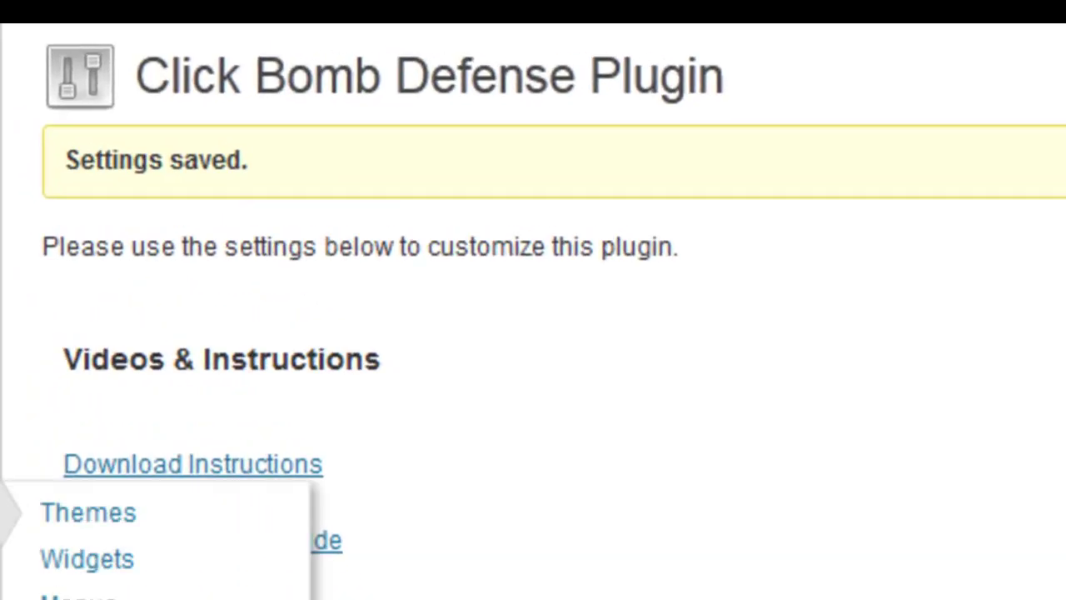
left_click(73, 559)
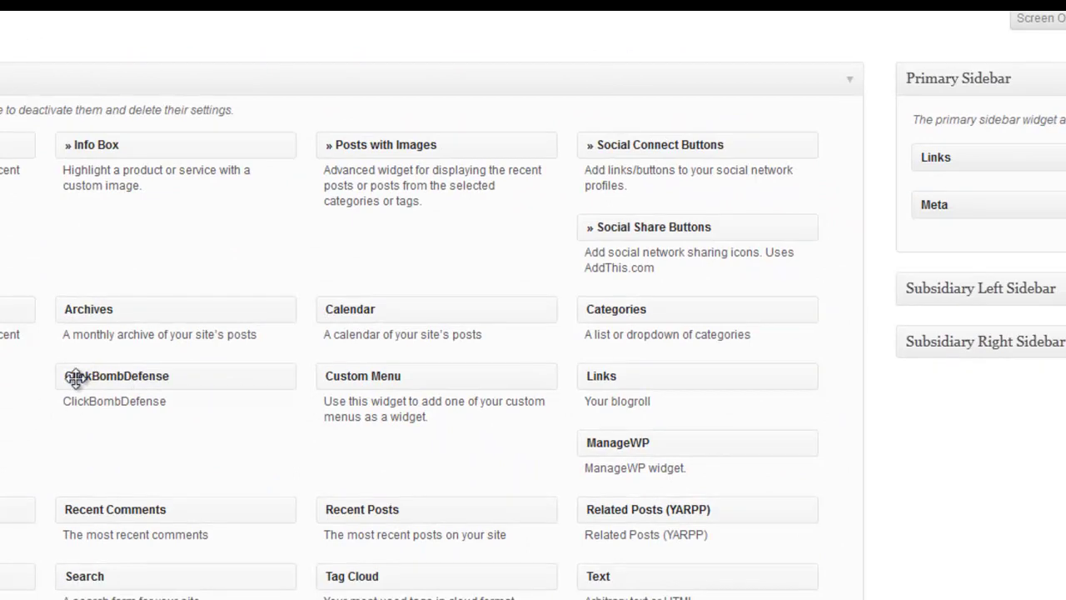
left_click_drag(75, 379, 945, 155)
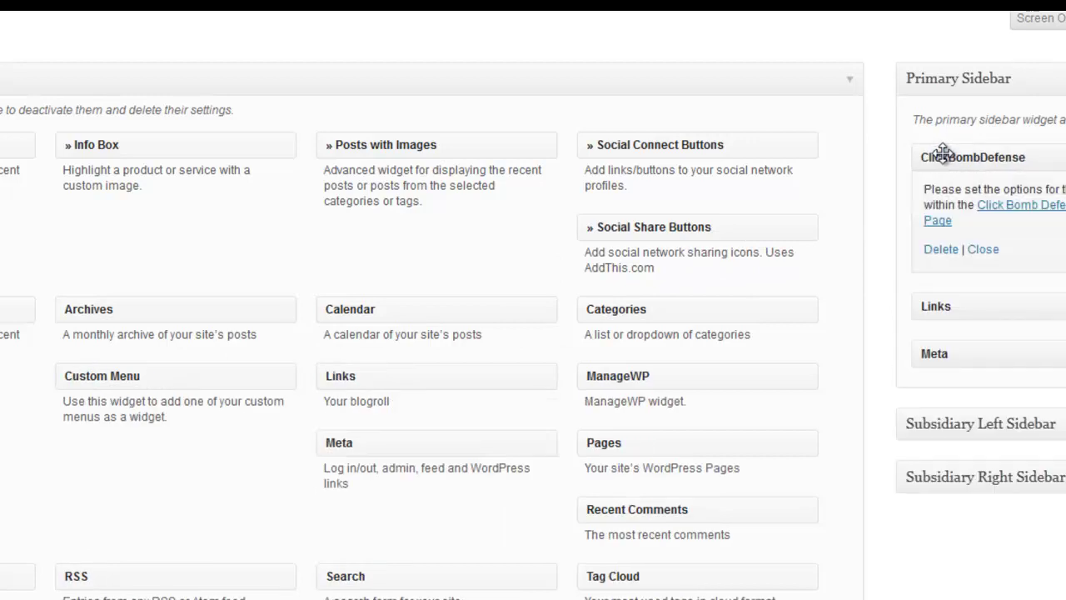
left_click(981, 251)
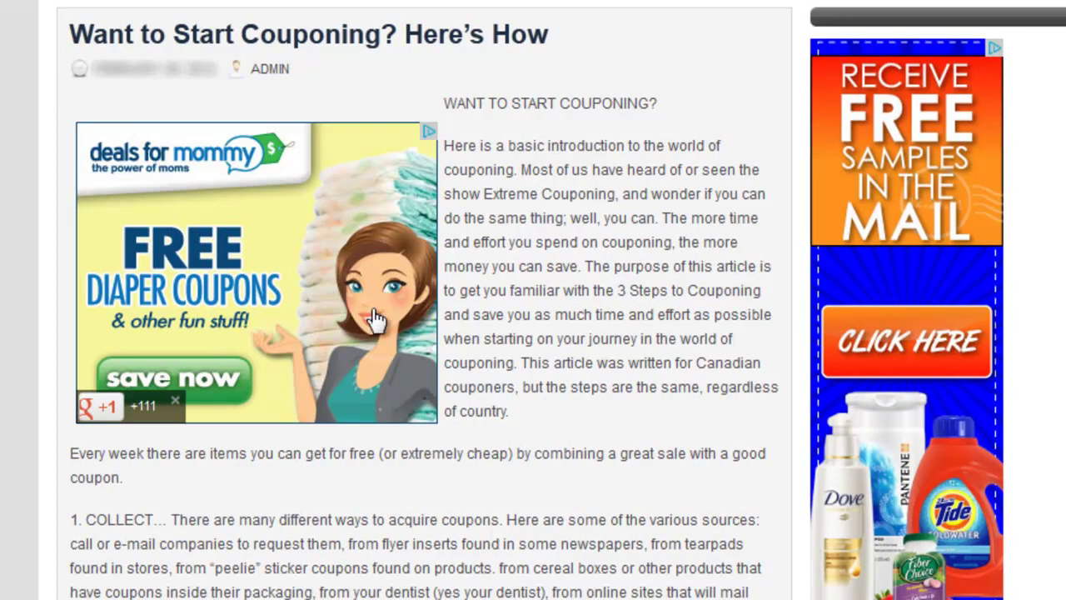
Open the blog post "Want to Start Couponing? Here's How" to examine its post body and sidebar ads
left_click(440, 37)
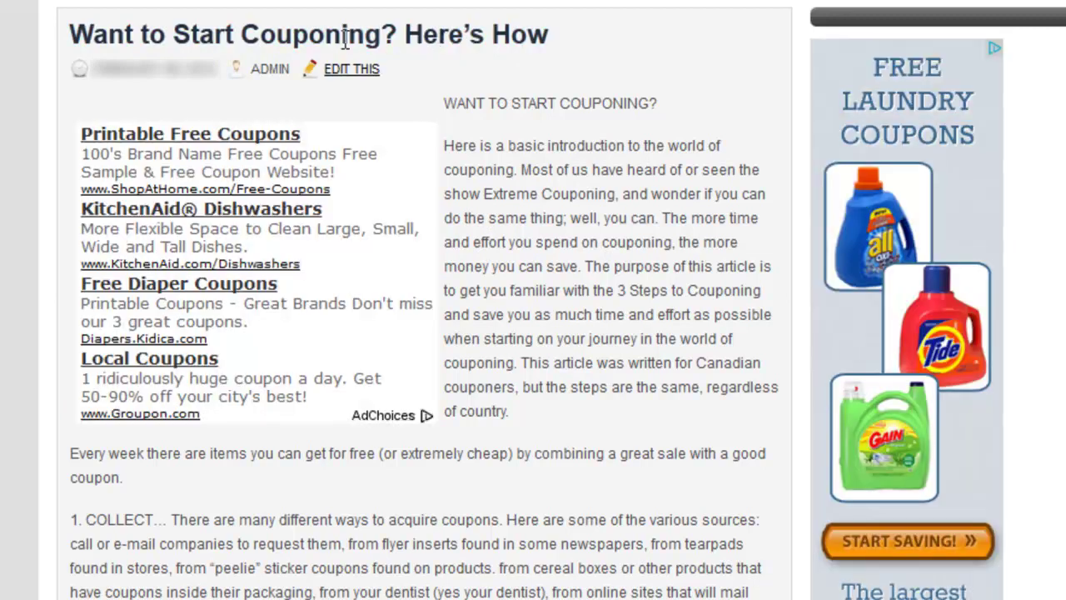